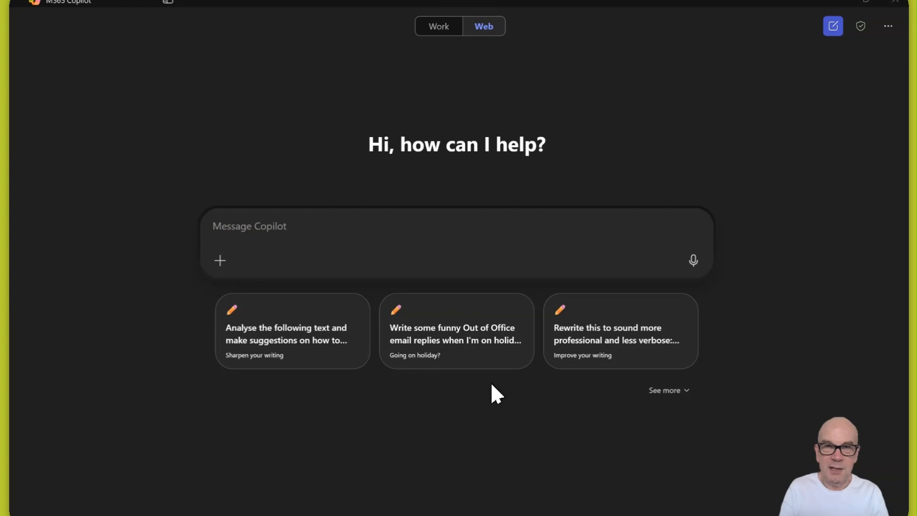
- Go to the Notebooks page from the navigation pane and collapse the pane again
left_click(164, 4)
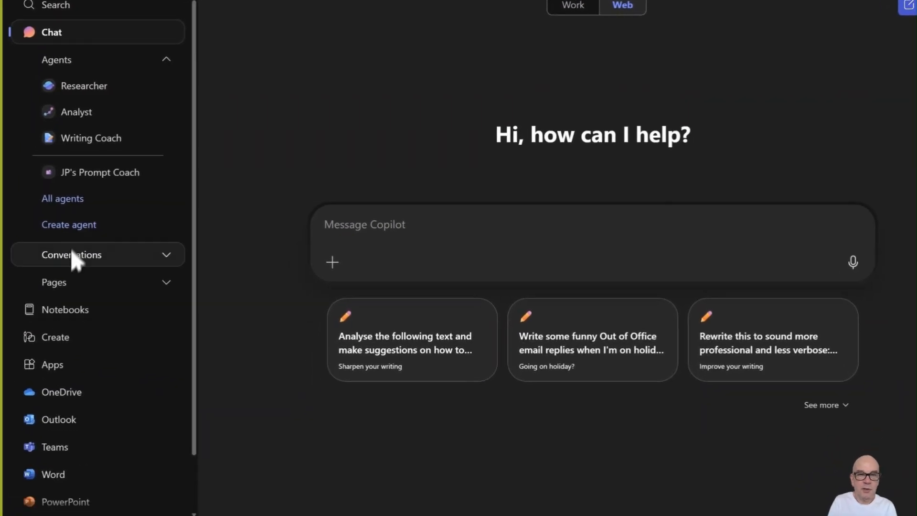
left_click(73, 307)
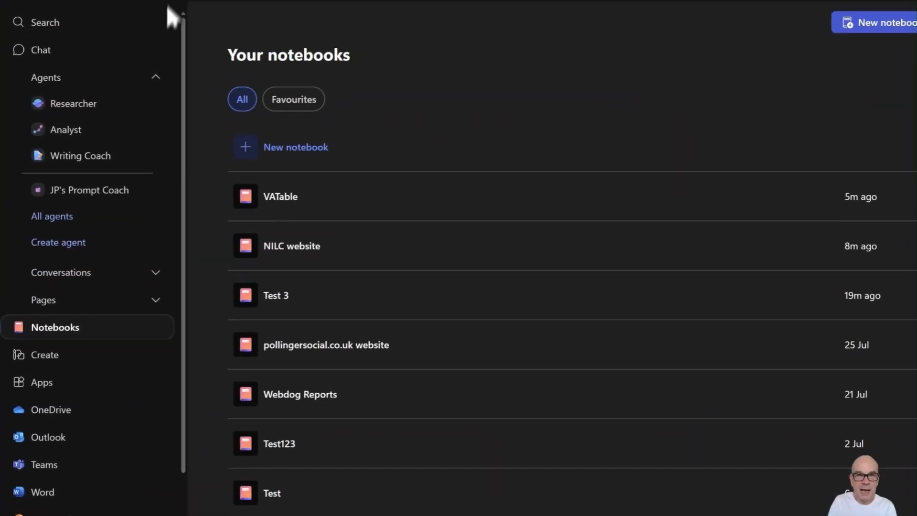
left_click(165, 5)
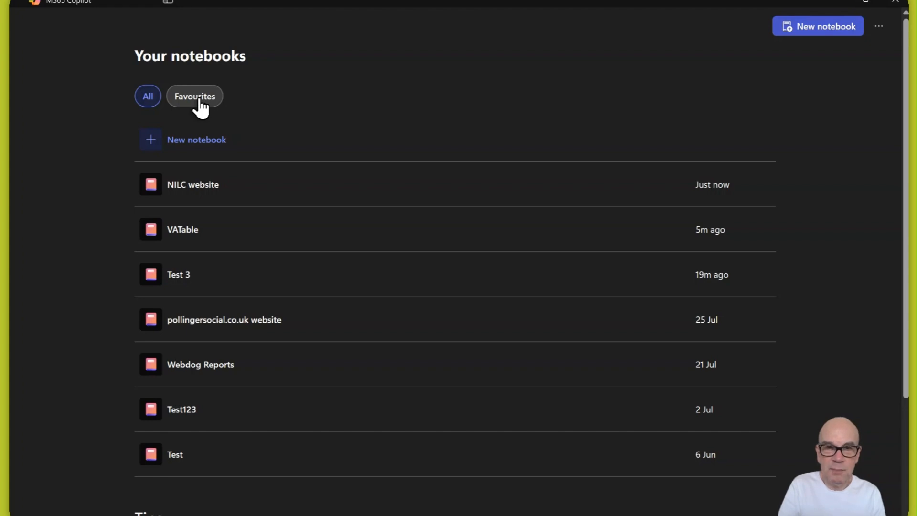
- Create a notebook named Charity Project with the Unlocking-AI-for-GVS-Practical-Tools-for-Productivity-4-Aug-2025 presentation and the charity_law document as references
left_click(825, 28)
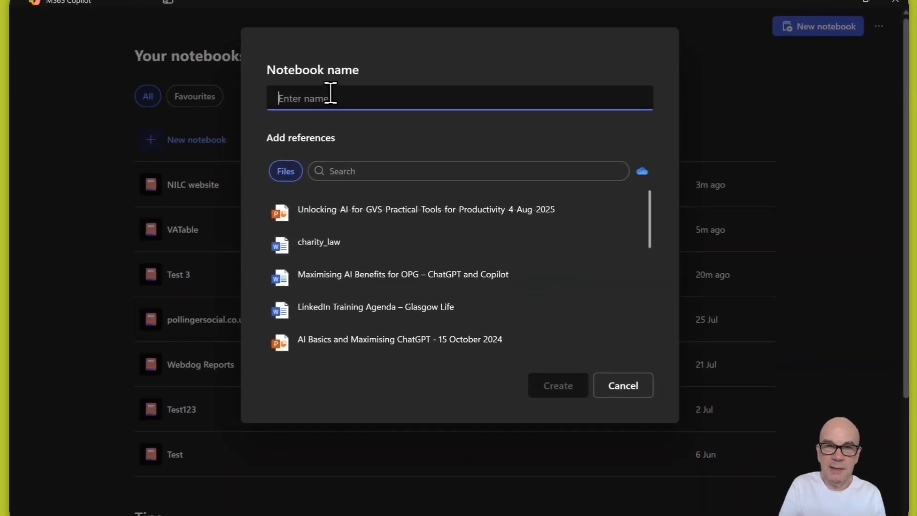
type("Char")
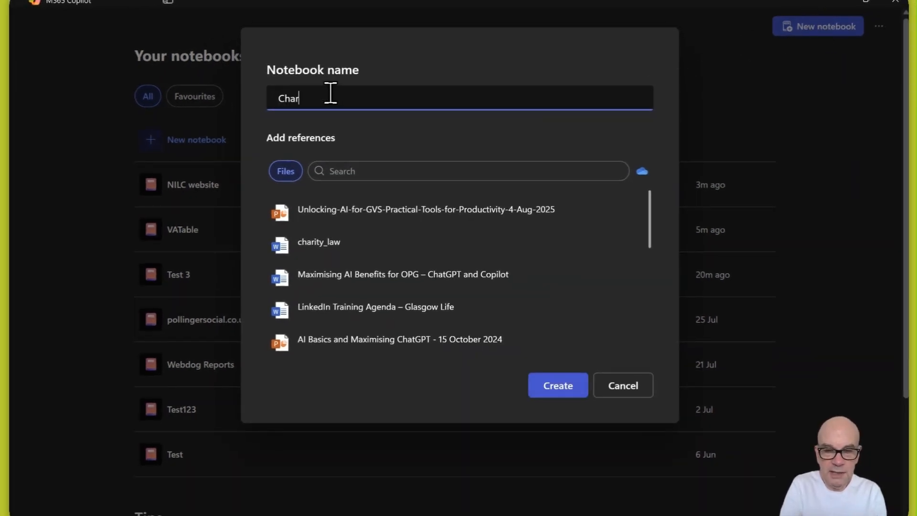
type("ity Project")
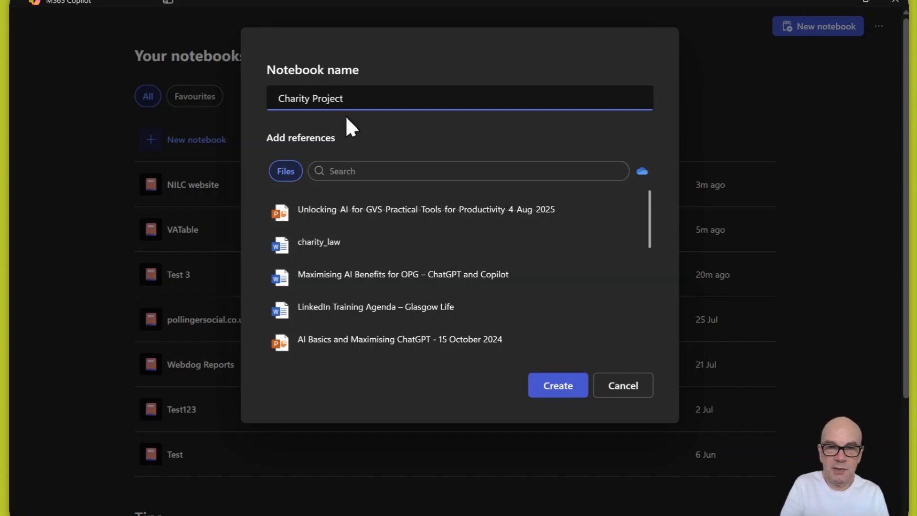
left_click(340, 221)
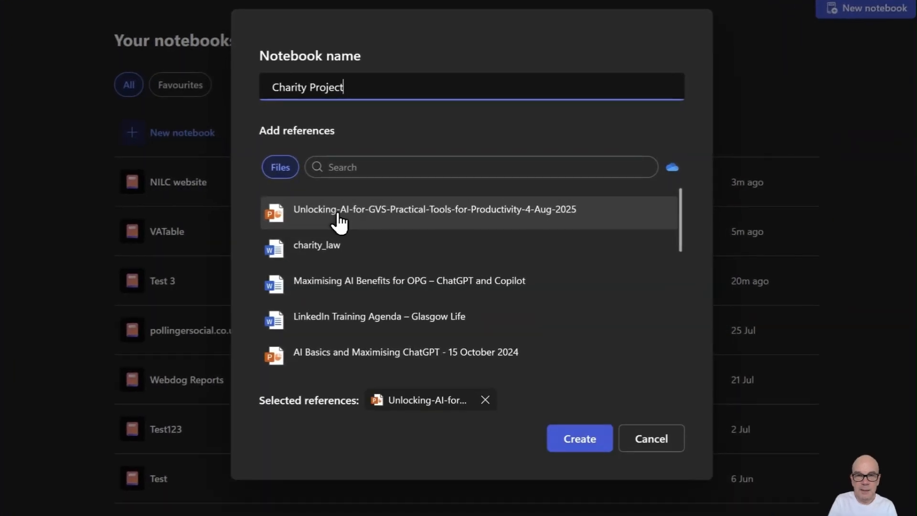
left_click(334, 246)
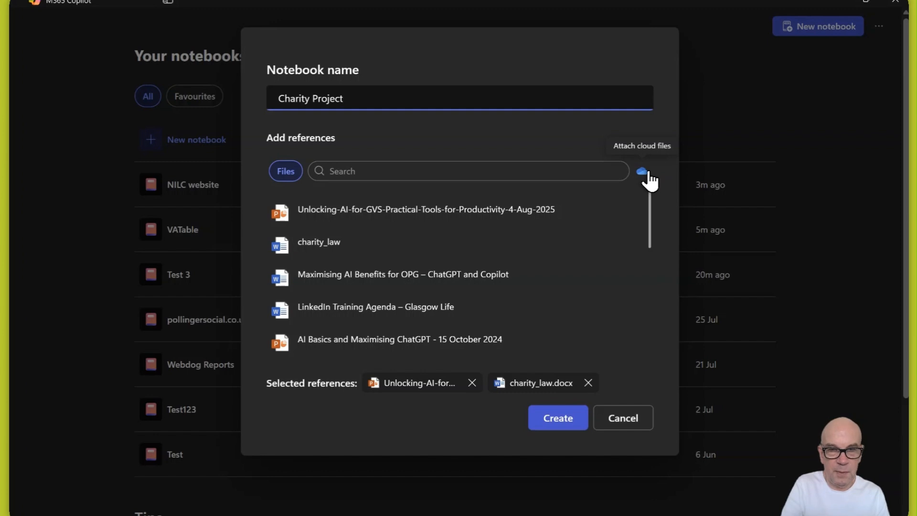
left_click(563, 420)
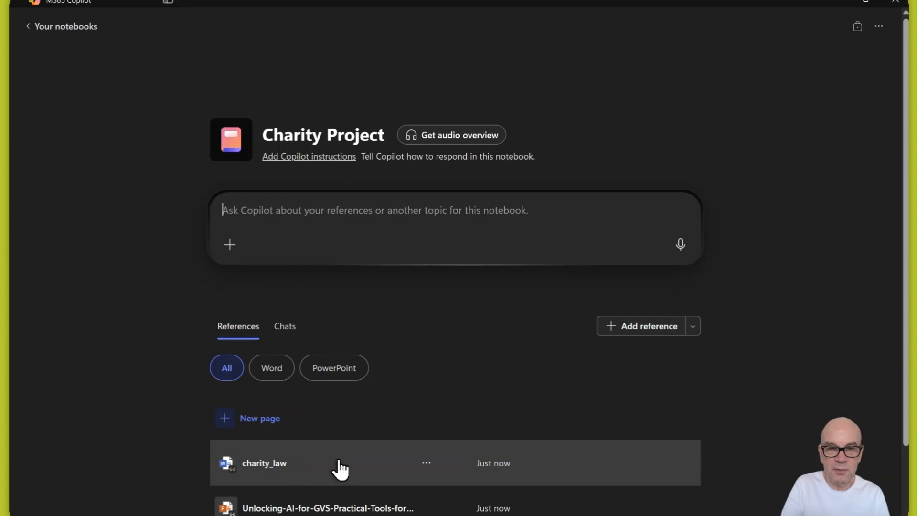
- Review the notebook's references filtered by Word, PowerPoint and all types, and check its chats
scroll(340, 468, "down", 2)
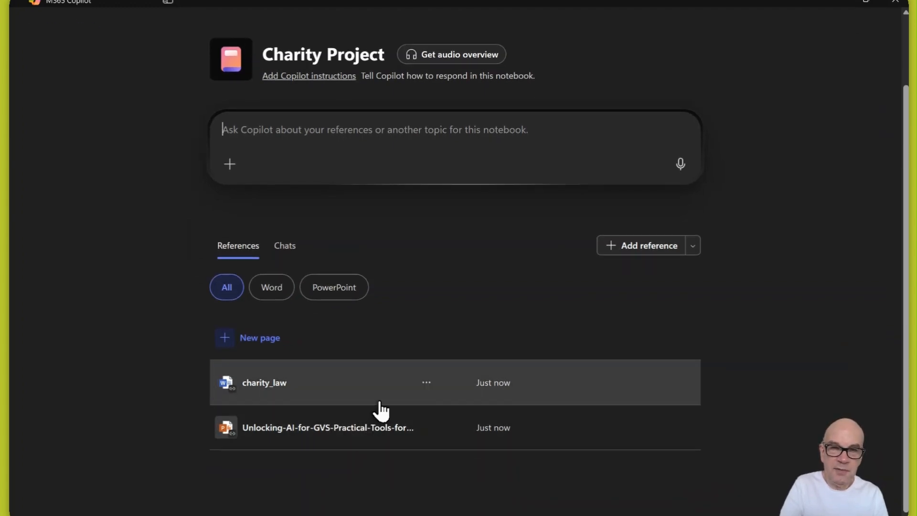
left_click(272, 292)
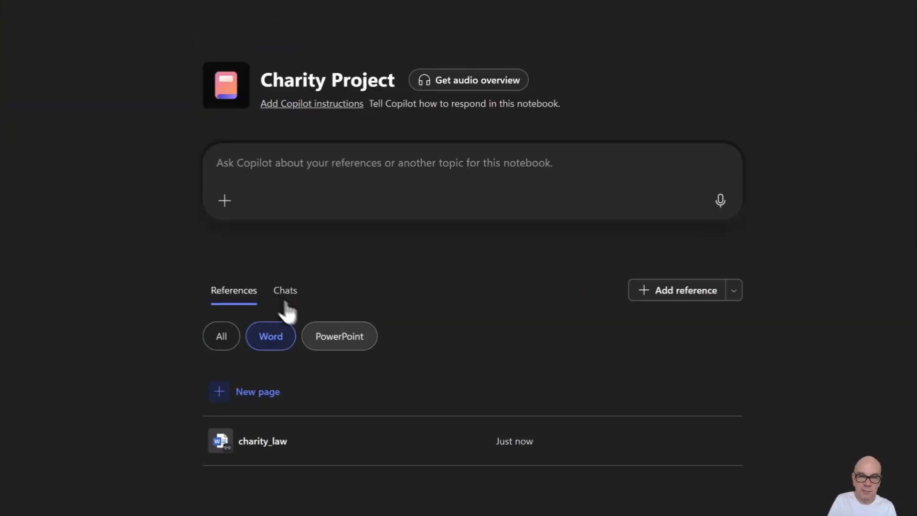
left_click(340, 338)
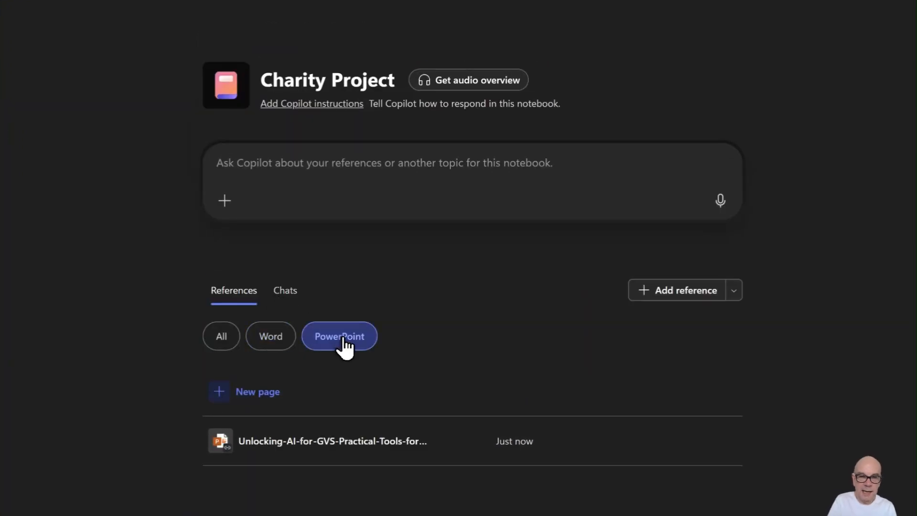
left_click(225, 339)
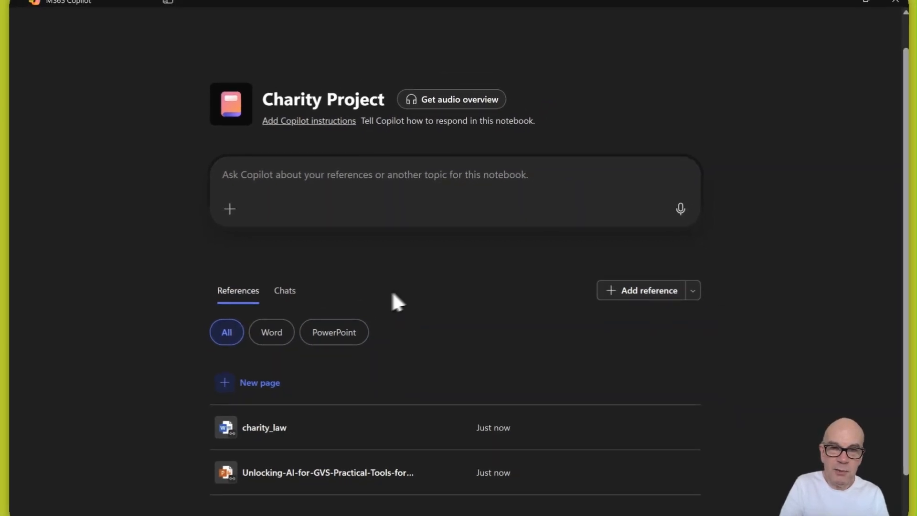
left_click(286, 294)
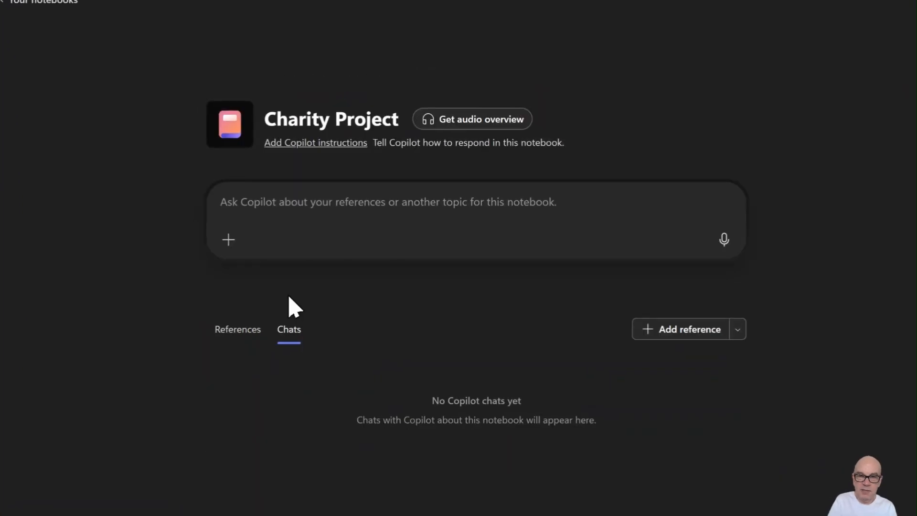
left_click(243, 336)
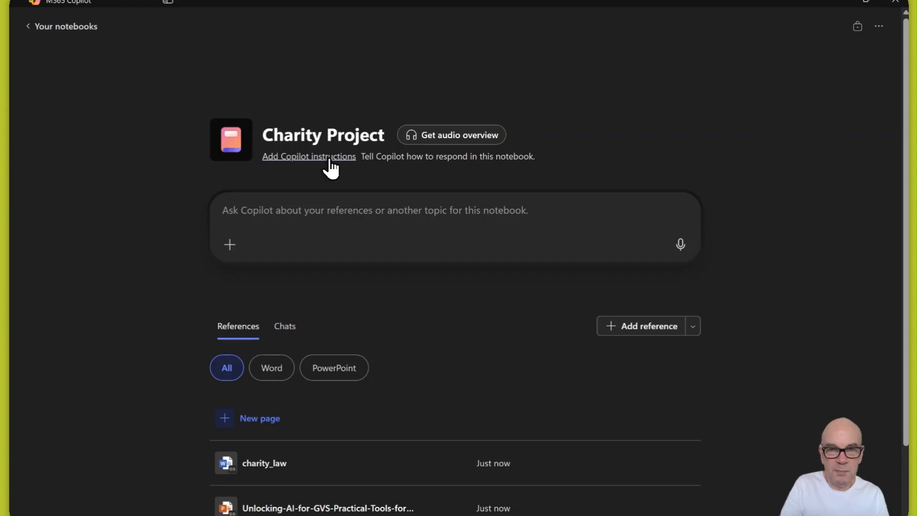
- Add the Copilot instructions "Create content for local charities" to the Charity Project notebook and save them
left_click(329, 161)
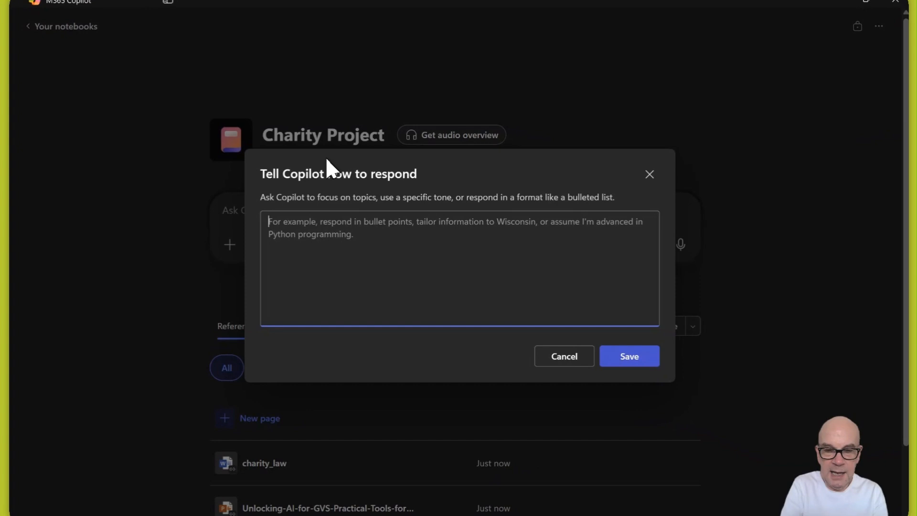
type("C")
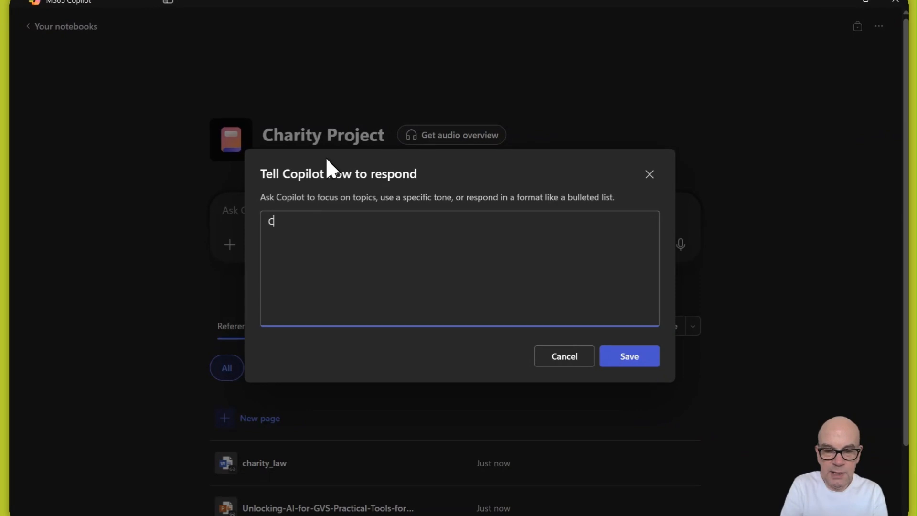
type("reate content for")
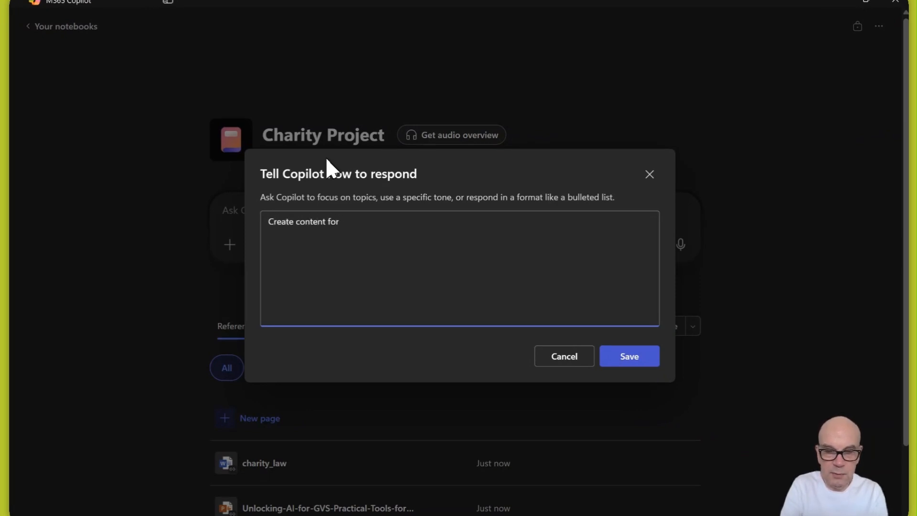
type(" local charities")
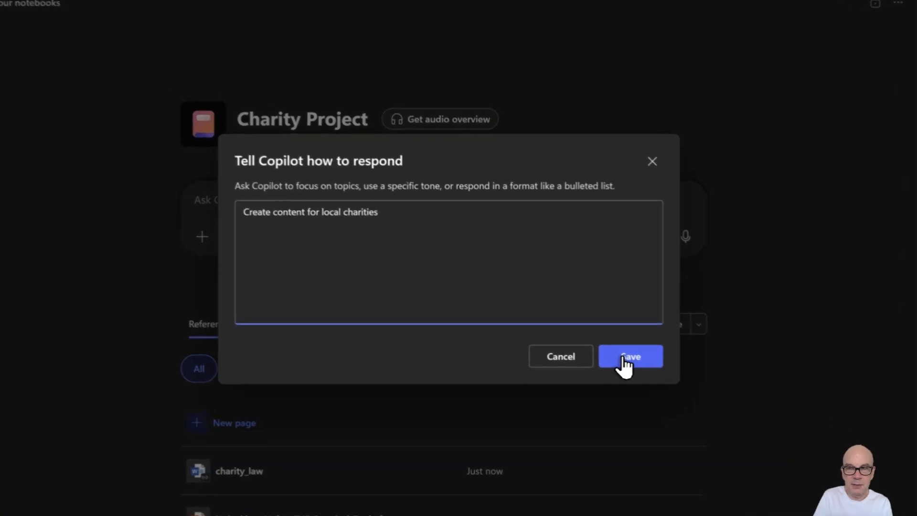
left_click(624, 359)
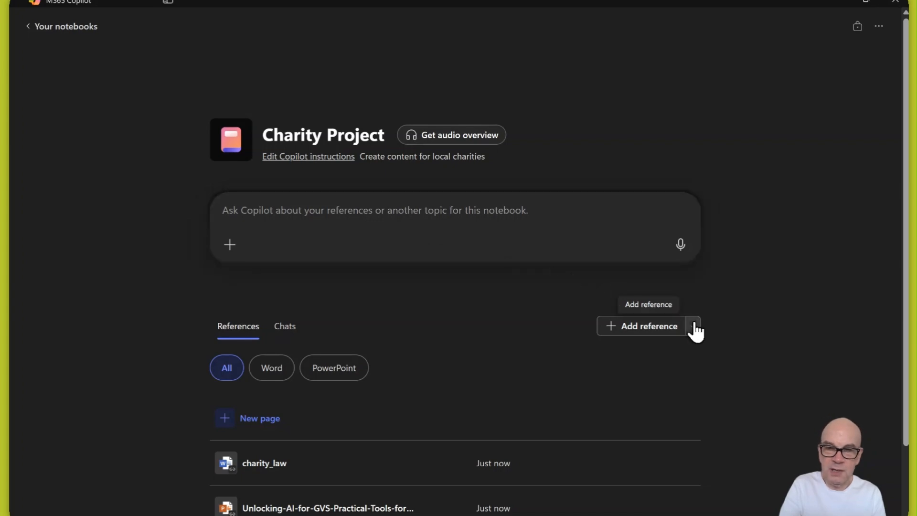
- Examine the file picker and the upload and link options for adding references, without adding anything
left_click(661, 330)
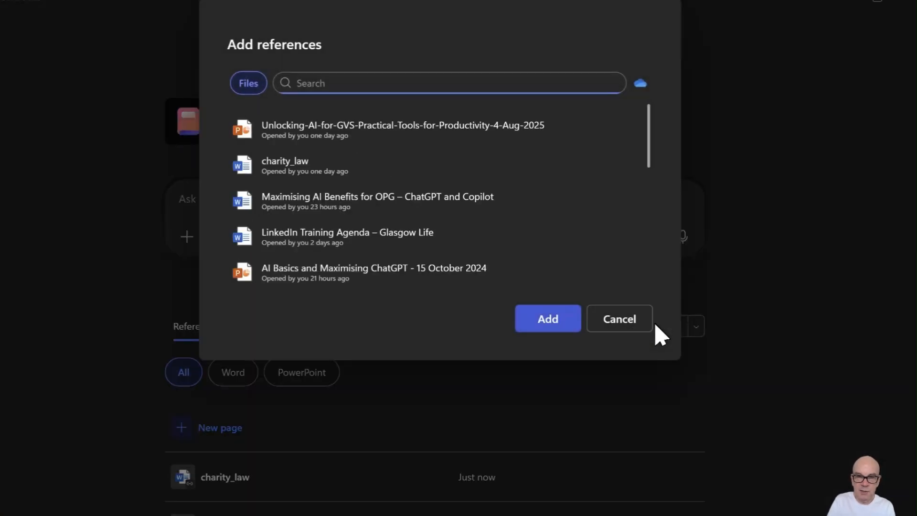
left_click(640, 341)
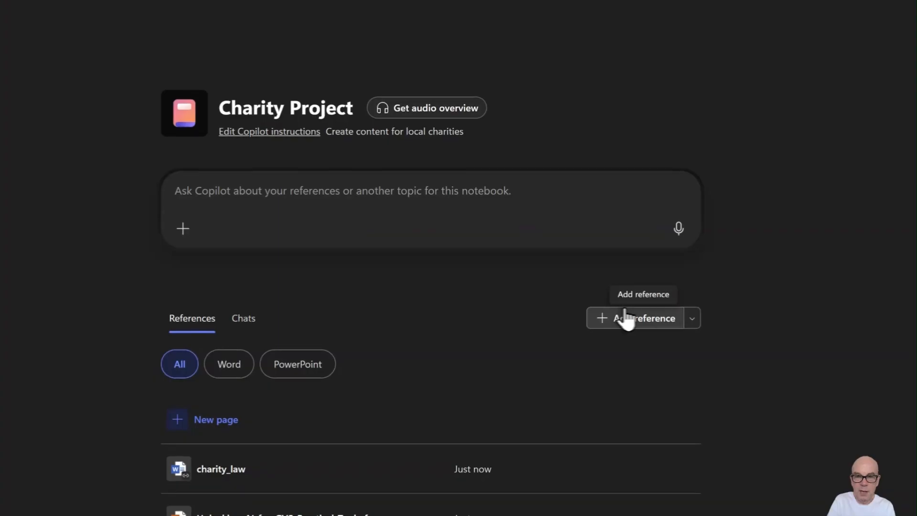
left_click(693, 321)
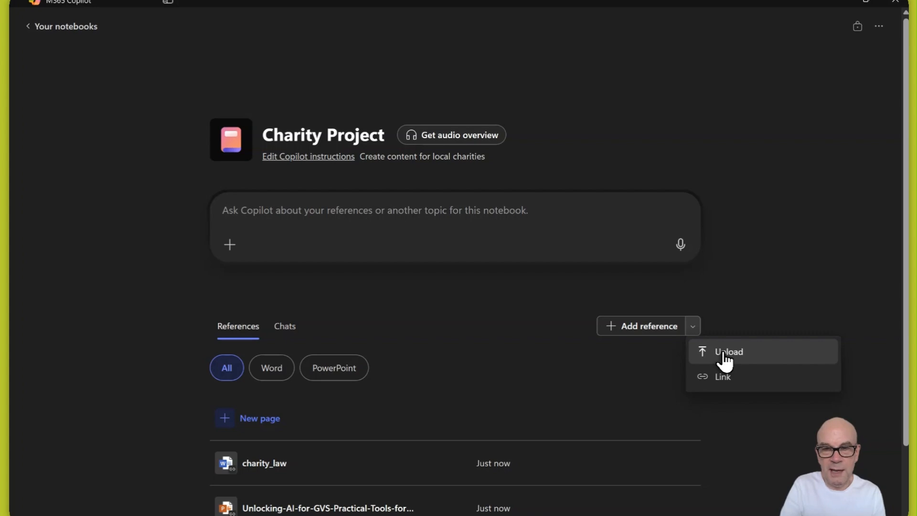
left_click(638, 149)
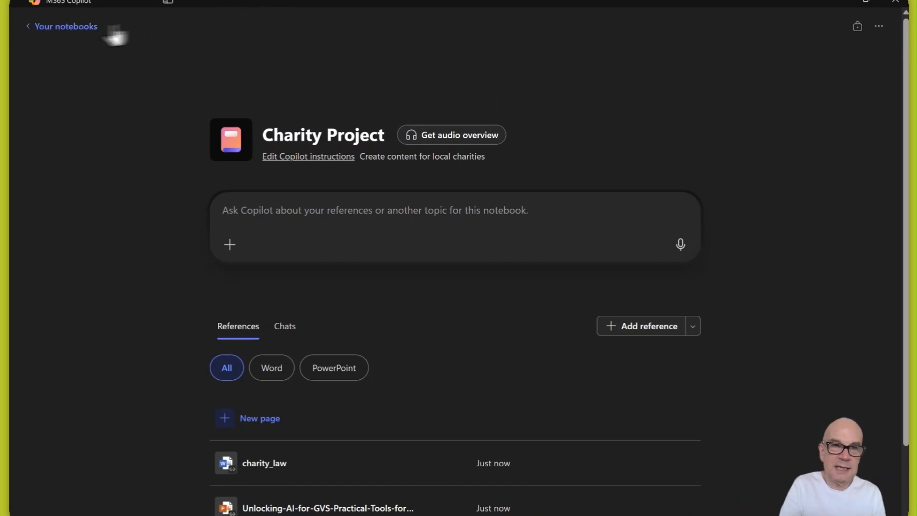
- Switch to the NILC website notebook and review its Copilot instructions without changing them
left_click(50, 33)
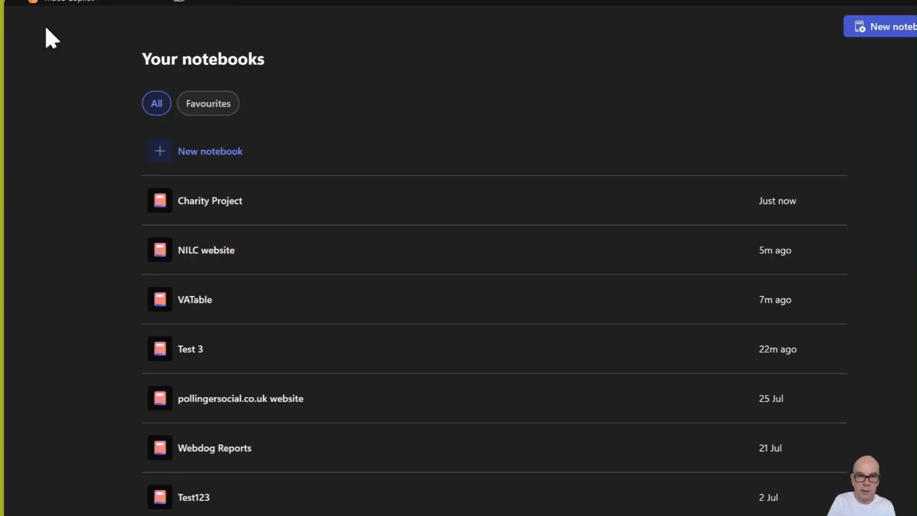
left_click(225, 234)
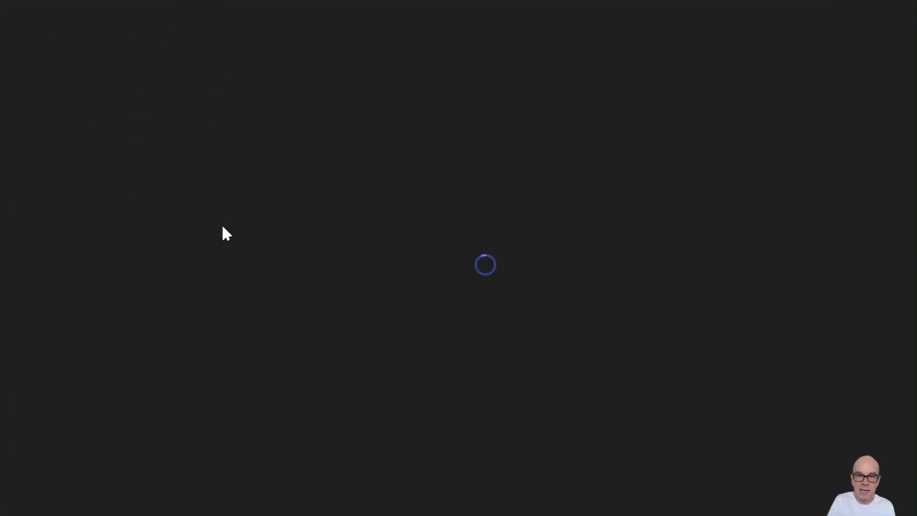
left_click(225, 229)
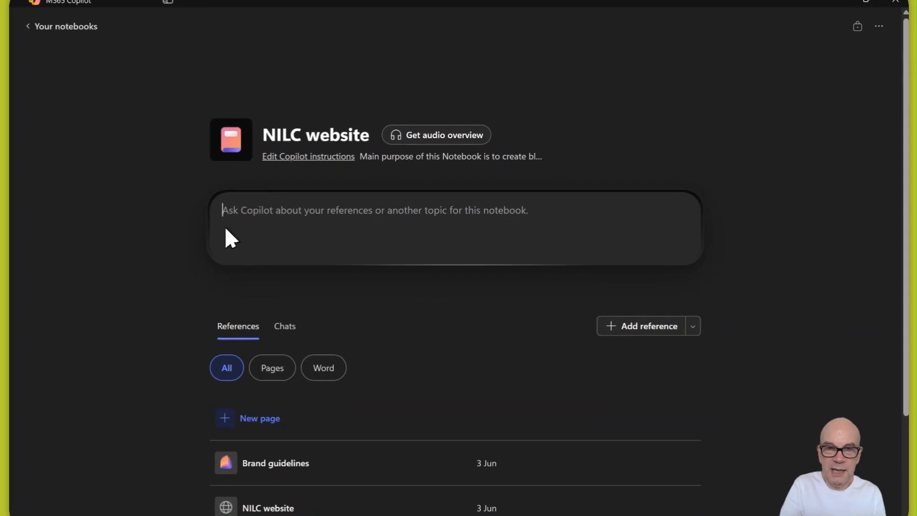
left_click(311, 157)
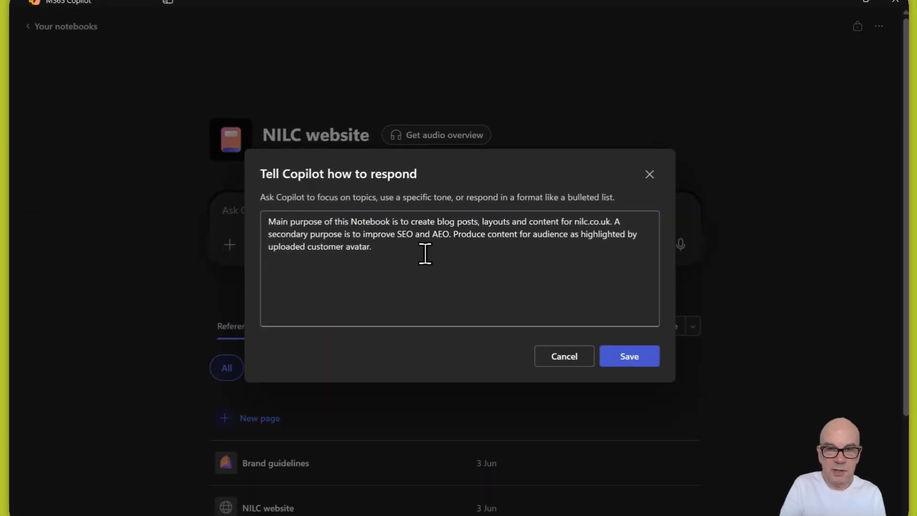
left_click(570, 359)
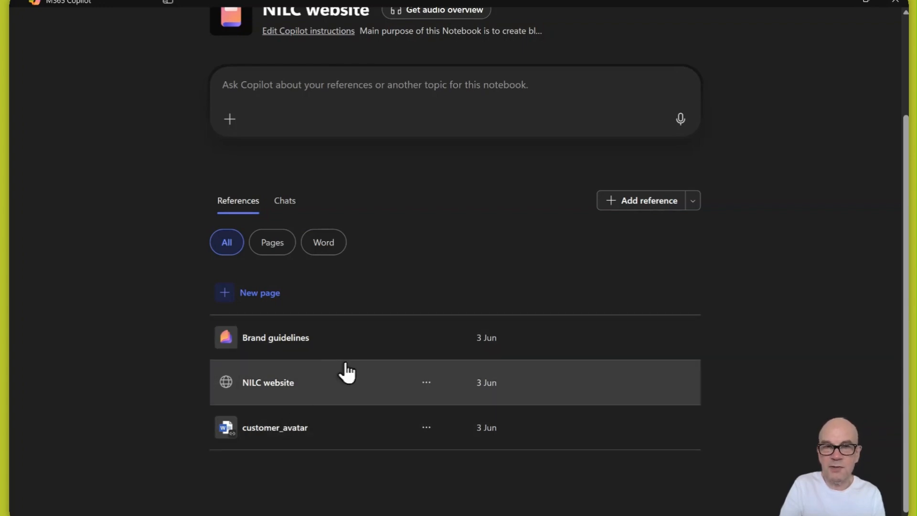
- Look over the NILC website notebook's references and its list of chats
scroll(342, 371, "up", 2)
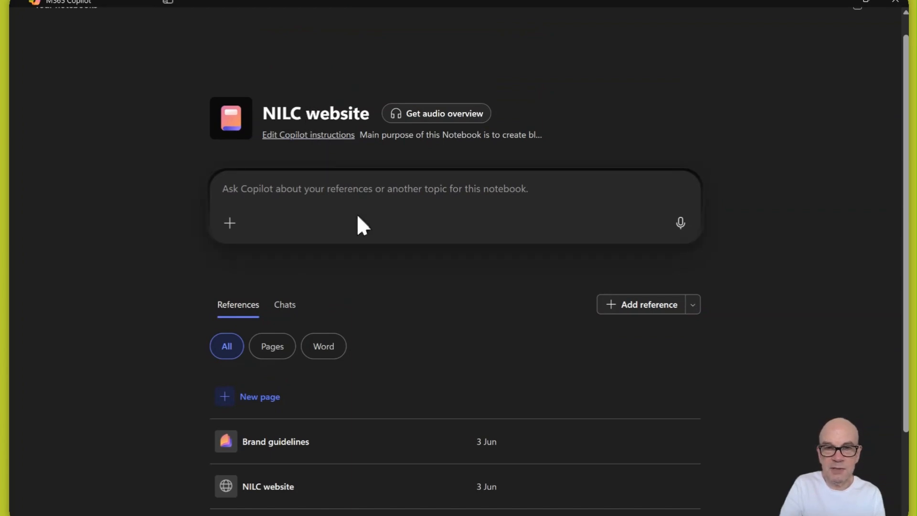
left_click(286, 307)
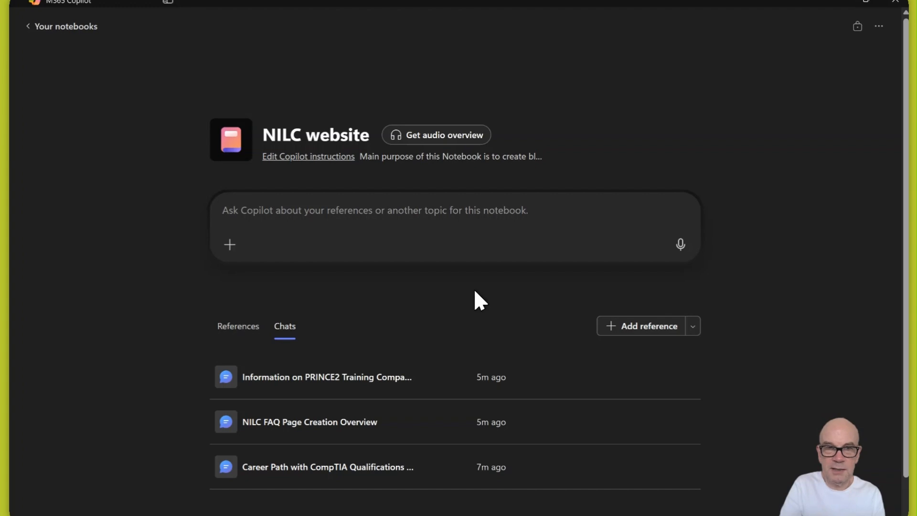
scroll(475, 291, "down", 1)
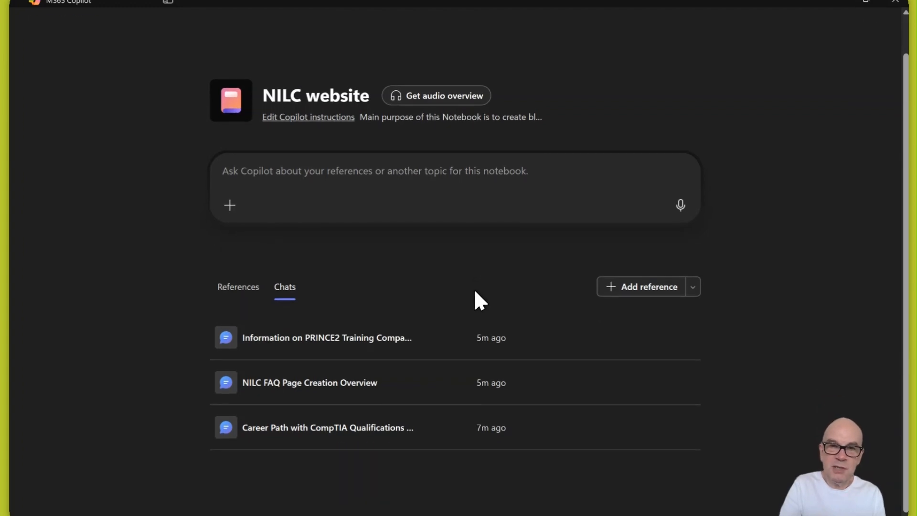